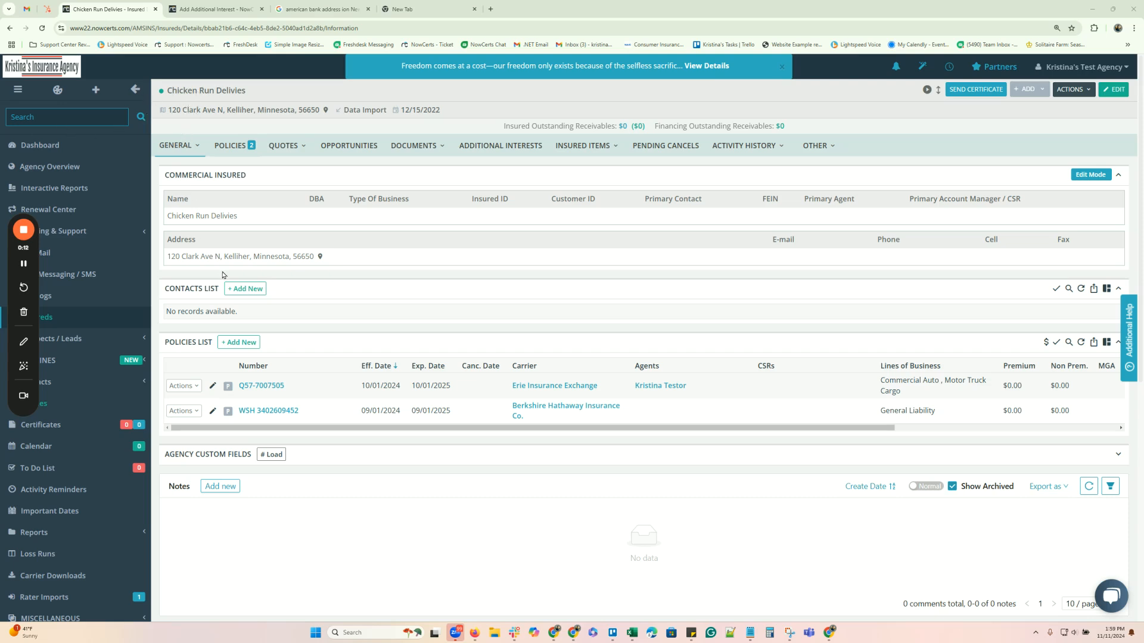
# - Review the coverages of the Erie Insurance Exchange policy in its info summary, then close the summary
pyautogui.click(229, 389)
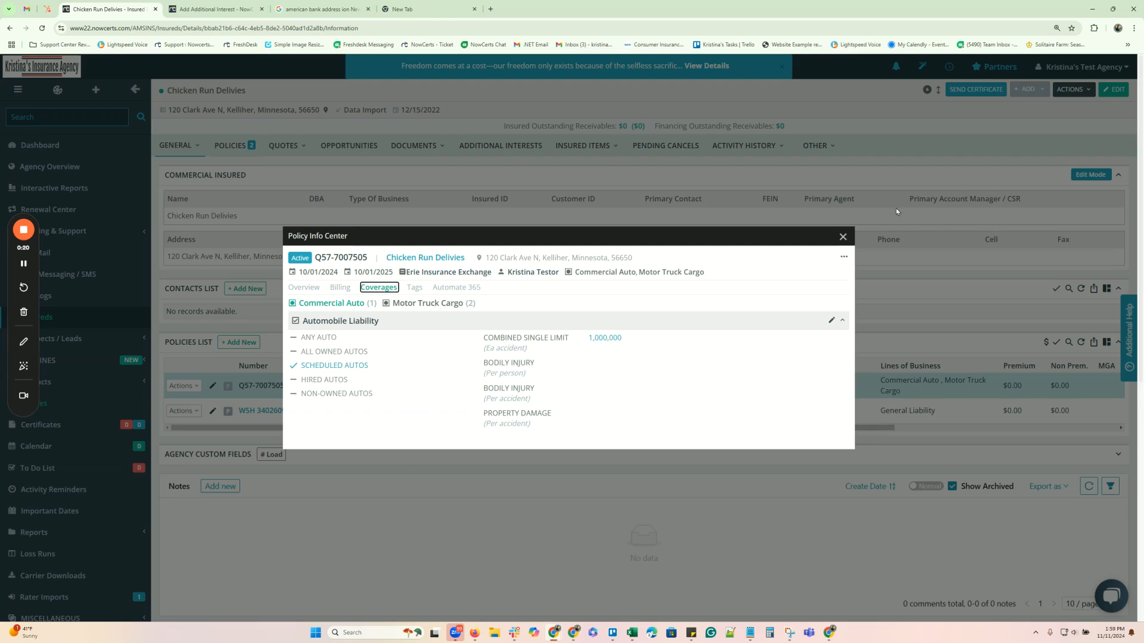
pyautogui.click(839, 237)
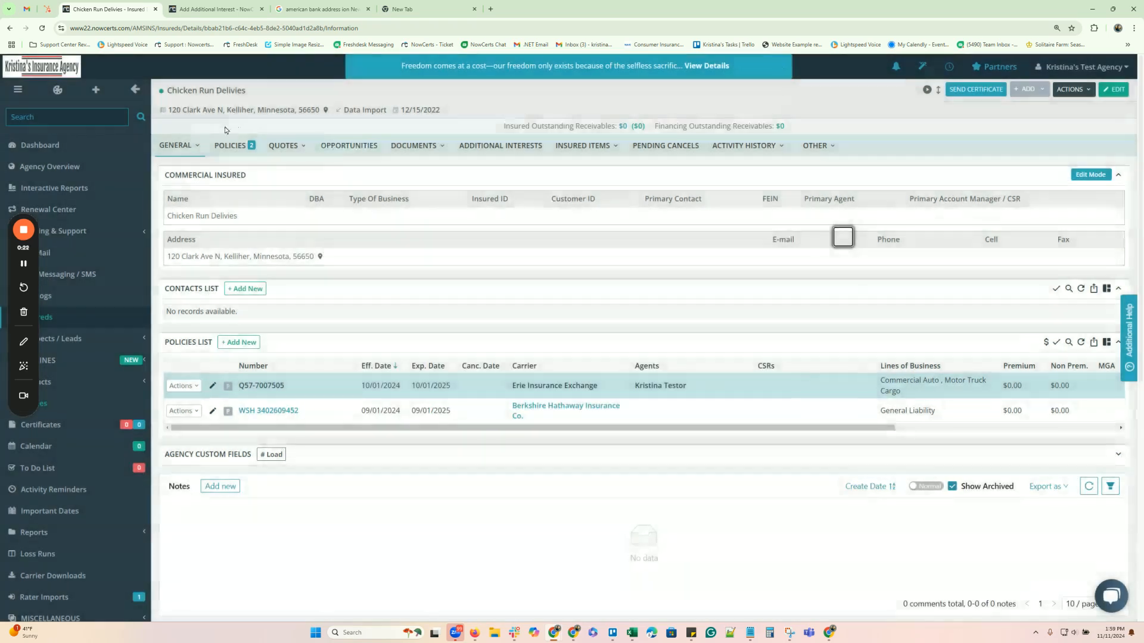
# - Start a new additional interest for the insured Chicken Run Delivies
pyautogui.click(438, 147)
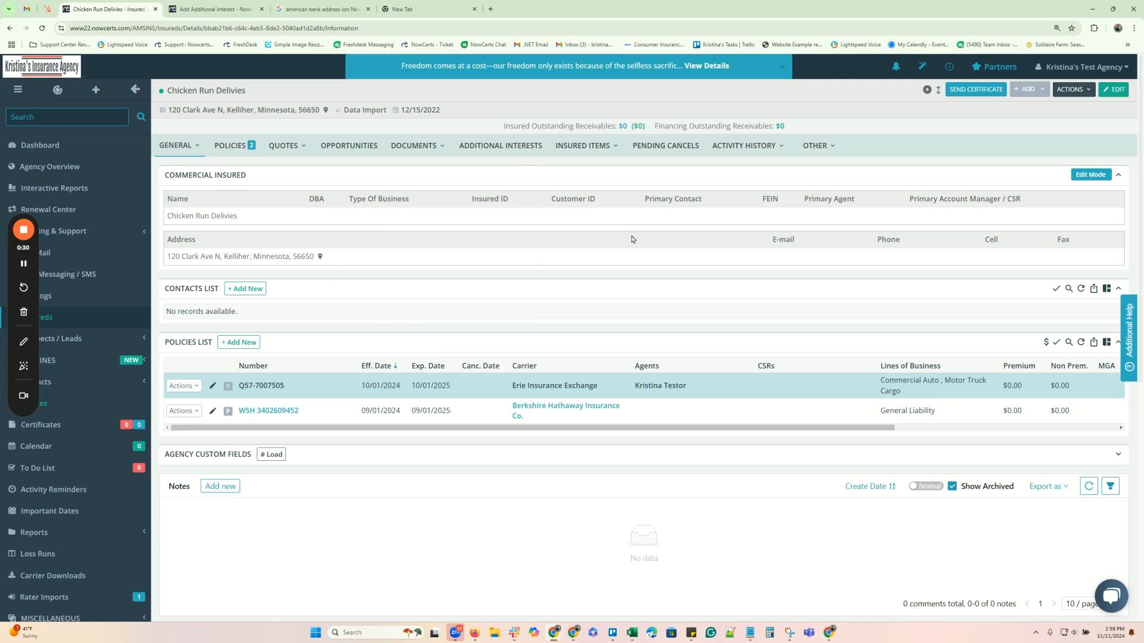
pyautogui.click(504, 148)
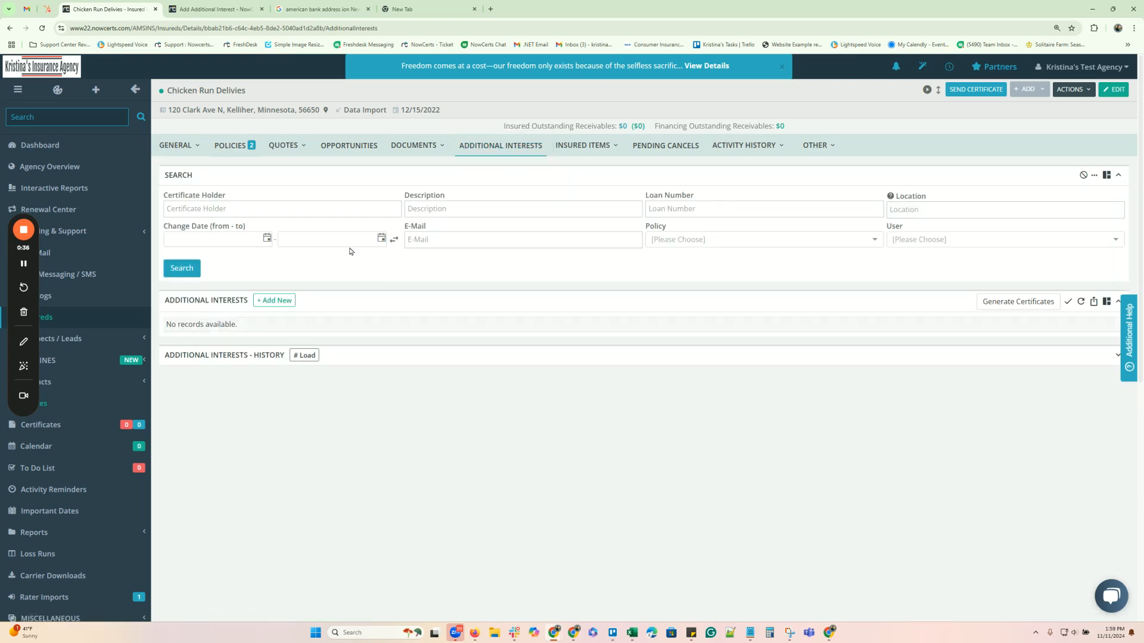
pyautogui.click(274, 300)
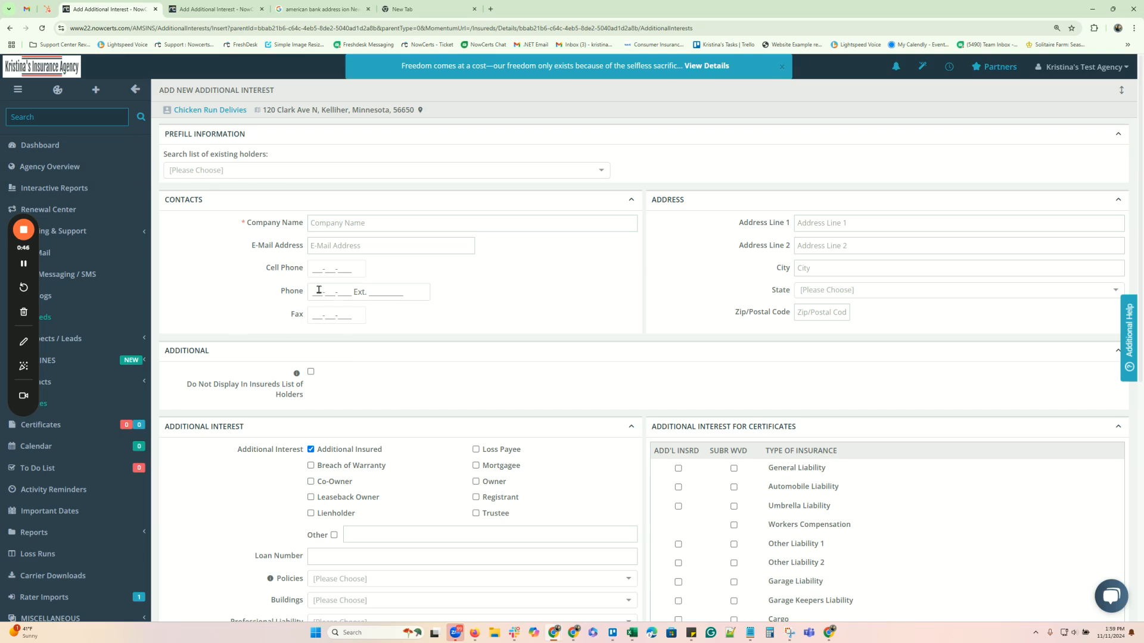
# - Switch to the prefilled Bank of Amercian additional interest form and review its contact details, address, interest types and assigned policies
pyautogui.click(214, 10)
pyautogui.scroll(1, 250, 221)
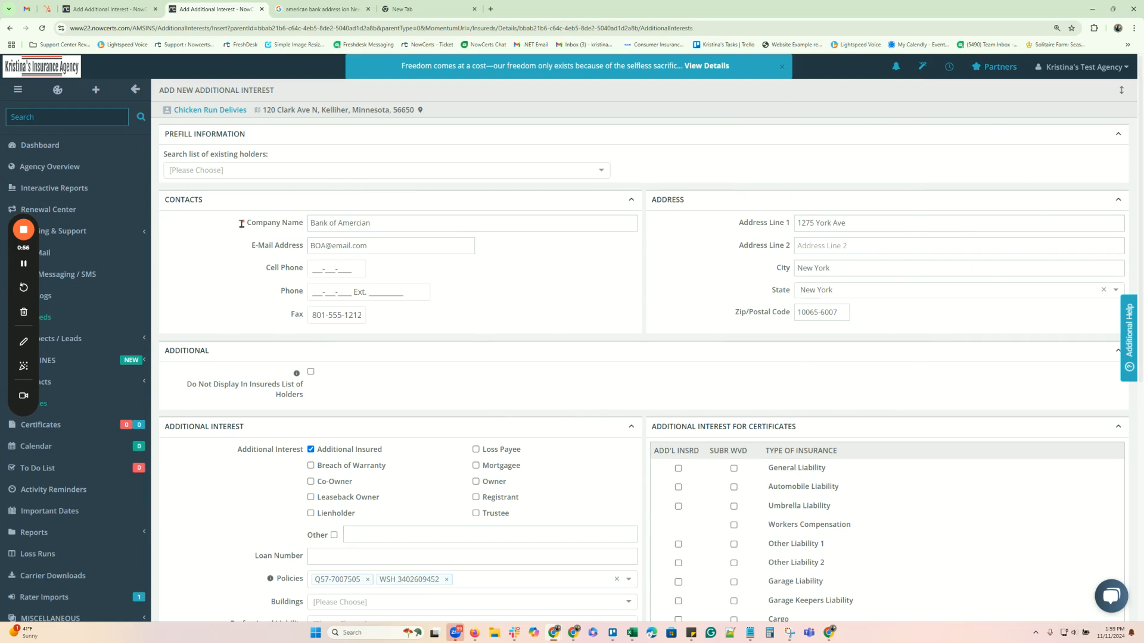
pyautogui.scroll(-1, 576, 320)
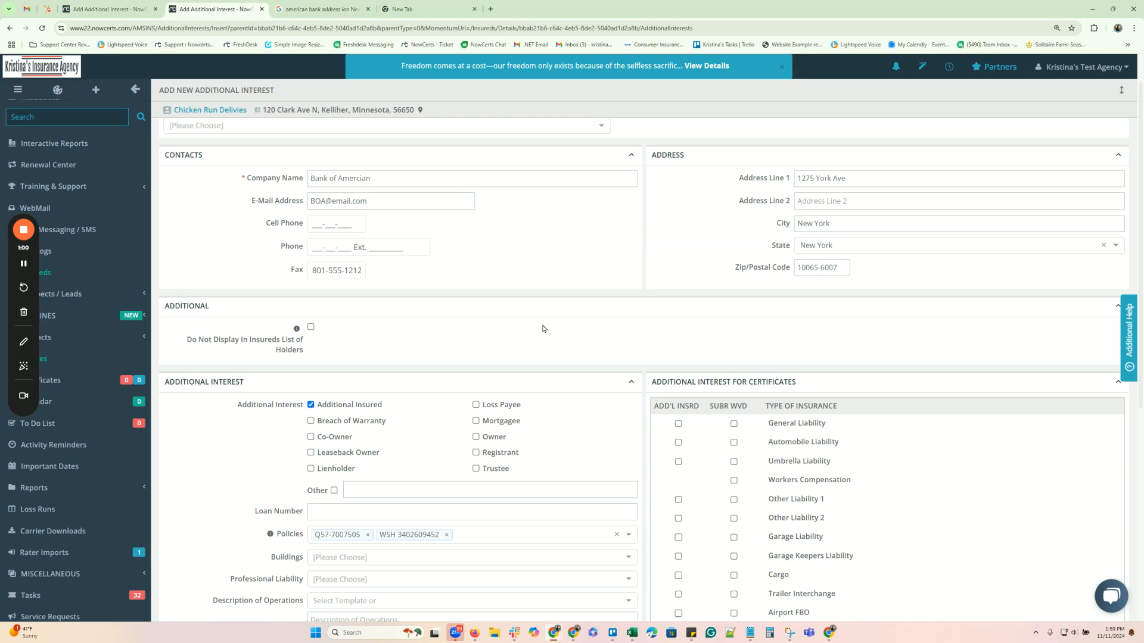
pyautogui.scroll(-3, 417, 352)
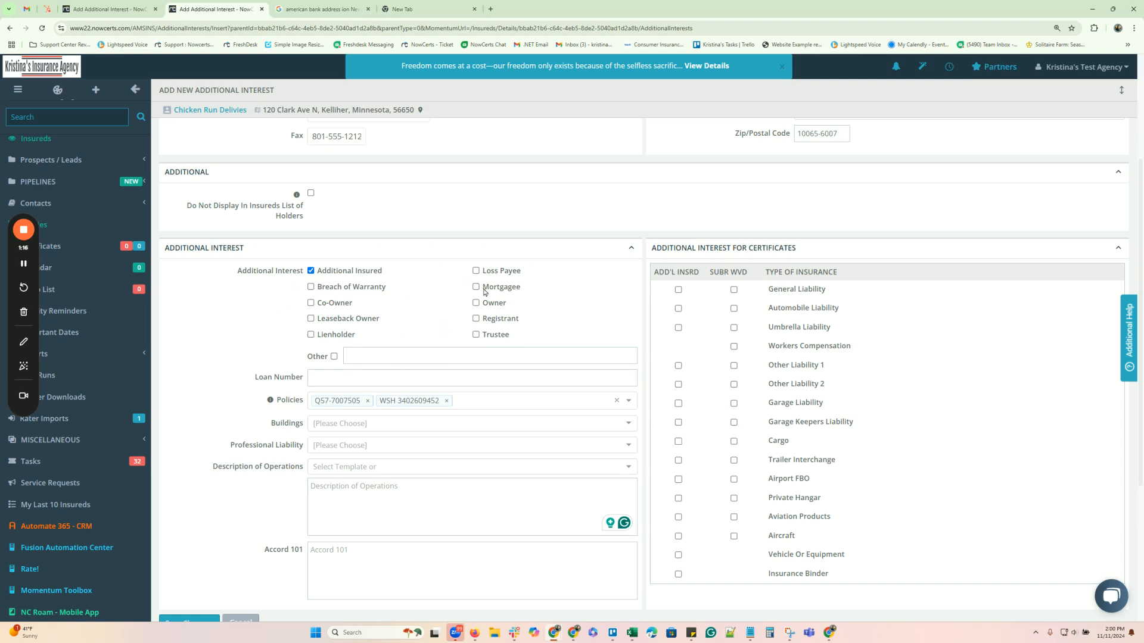
pyautogui.scroll(-1, 493, 347)
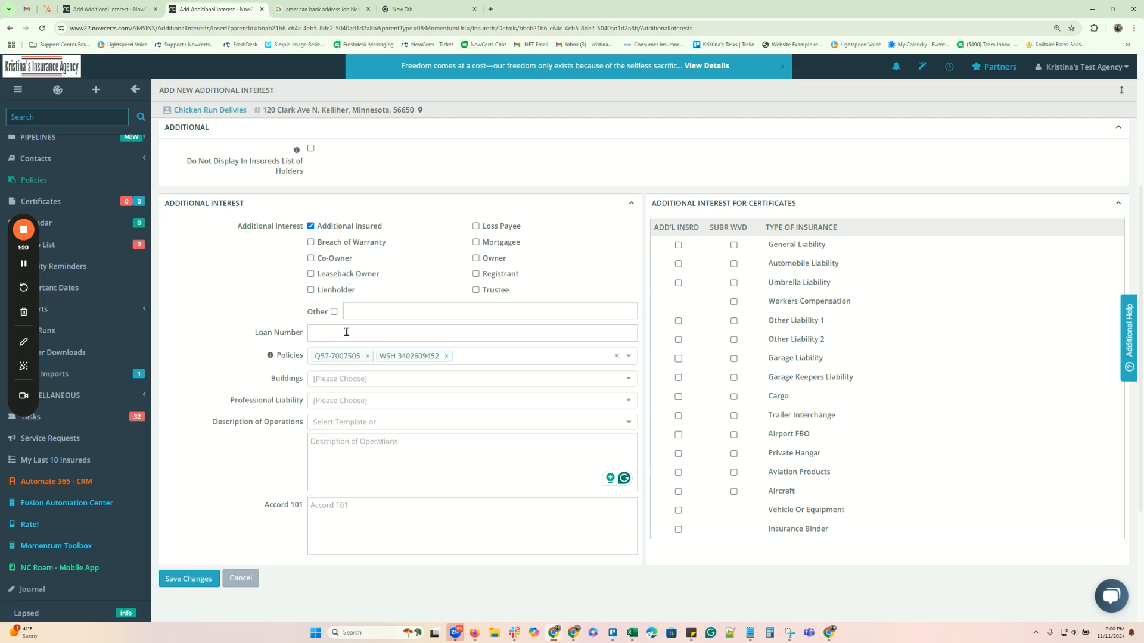
pyautogui.click(629, 358)
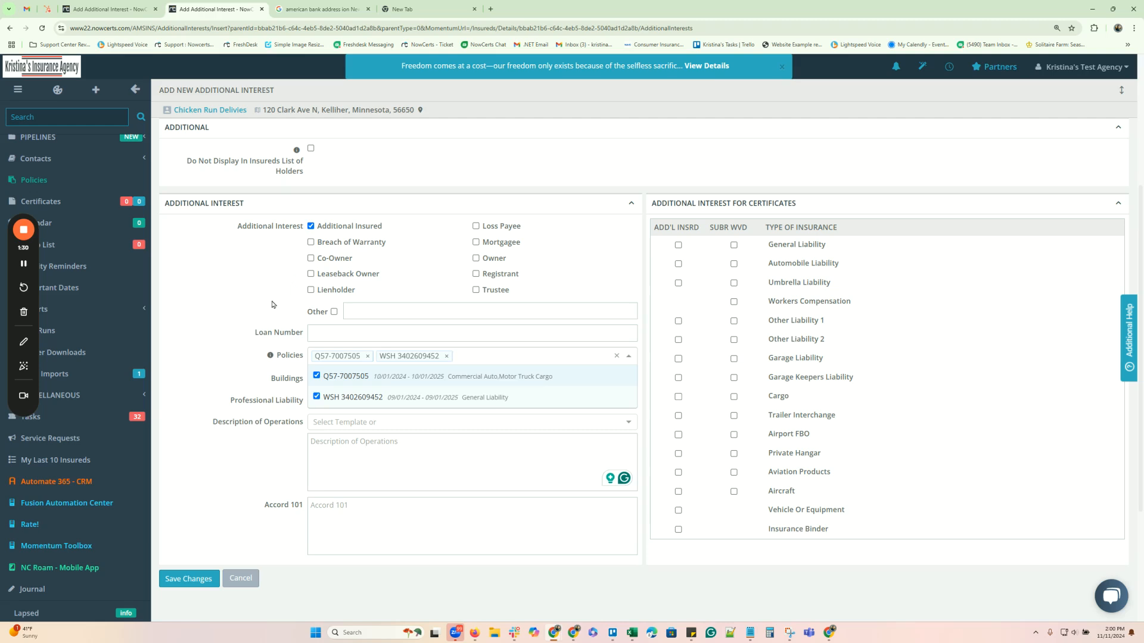
pyautogui.click(231, 322)
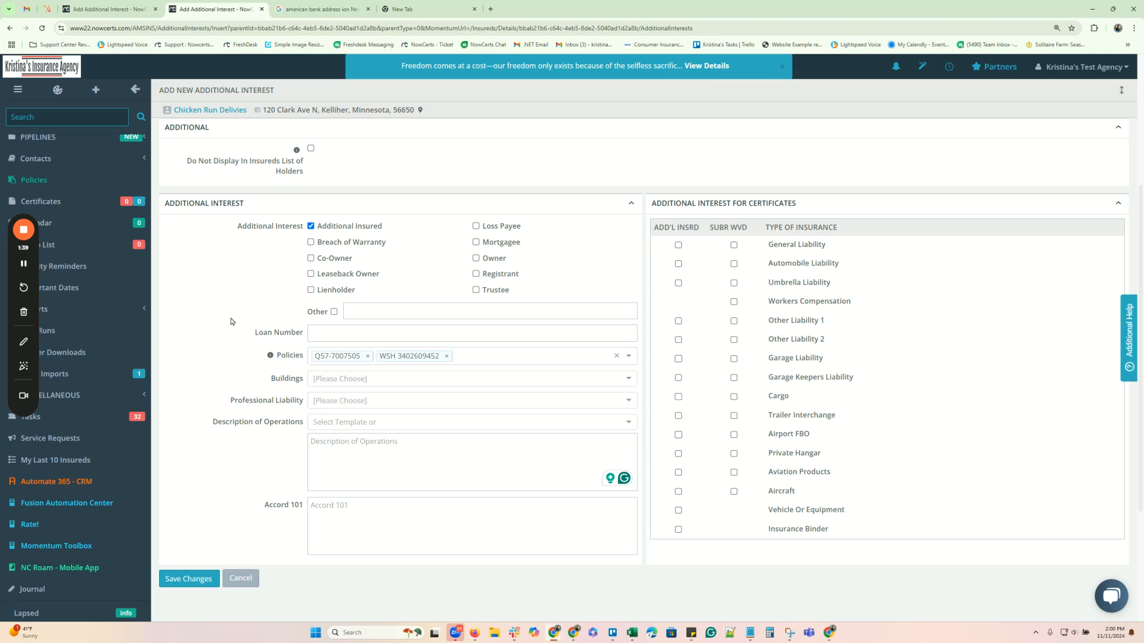
# - Enter "Descrip[tiopn language" as the additional interest's description of operations
pyautogui.click(391, 461)
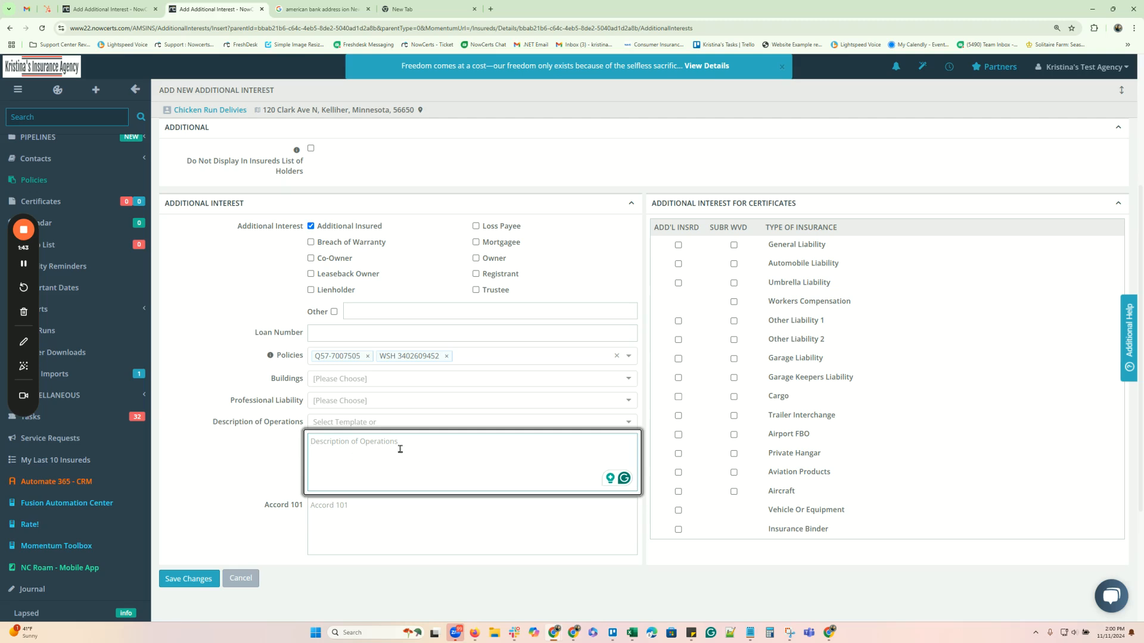
pyautogui.write('De')
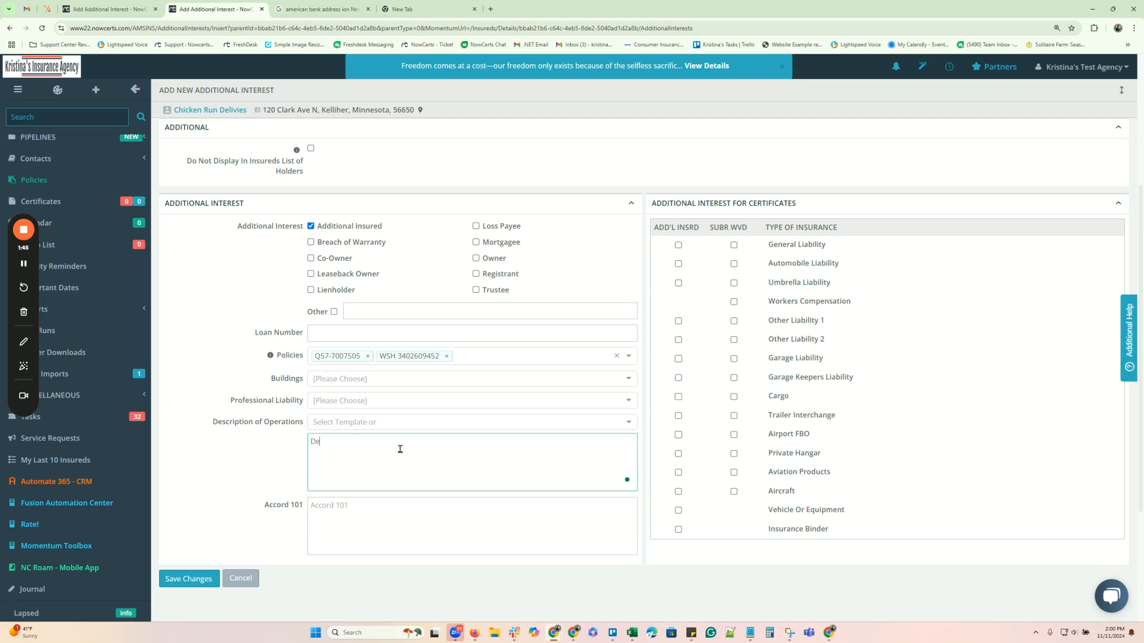
pyautogui.write('scrip[tiopn language')
# - Mark the holder as additional insured for General Liability and Automobile Liability on certificates, and save the additional interest
pyautogui.click(677, 247)
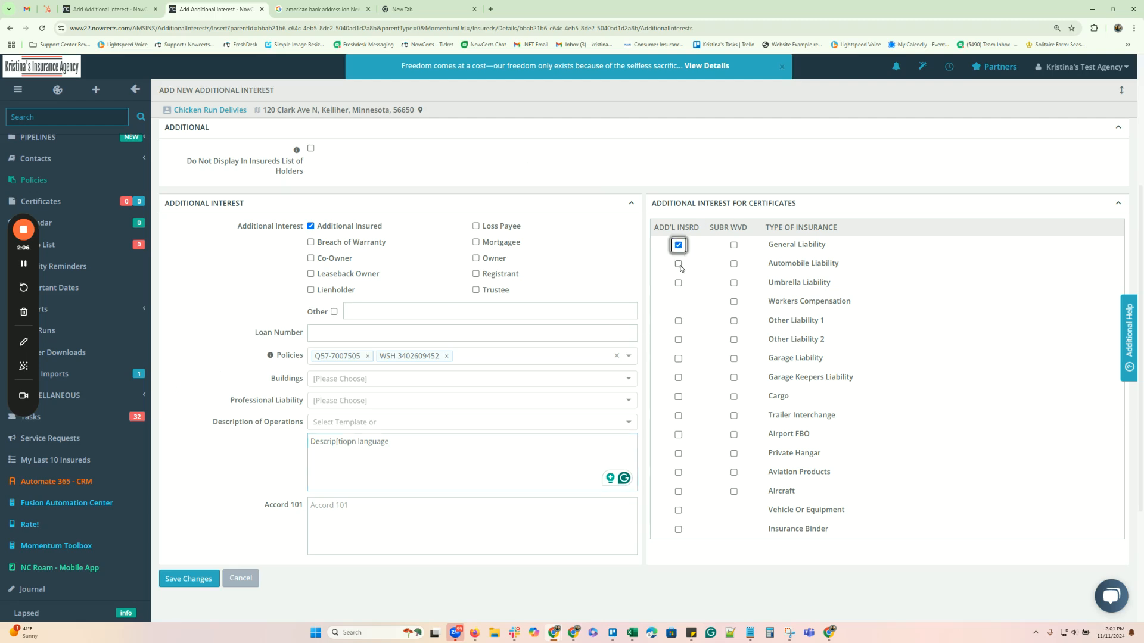
pyautogui.click(679, 264)
pyautogui.click(186, 584)
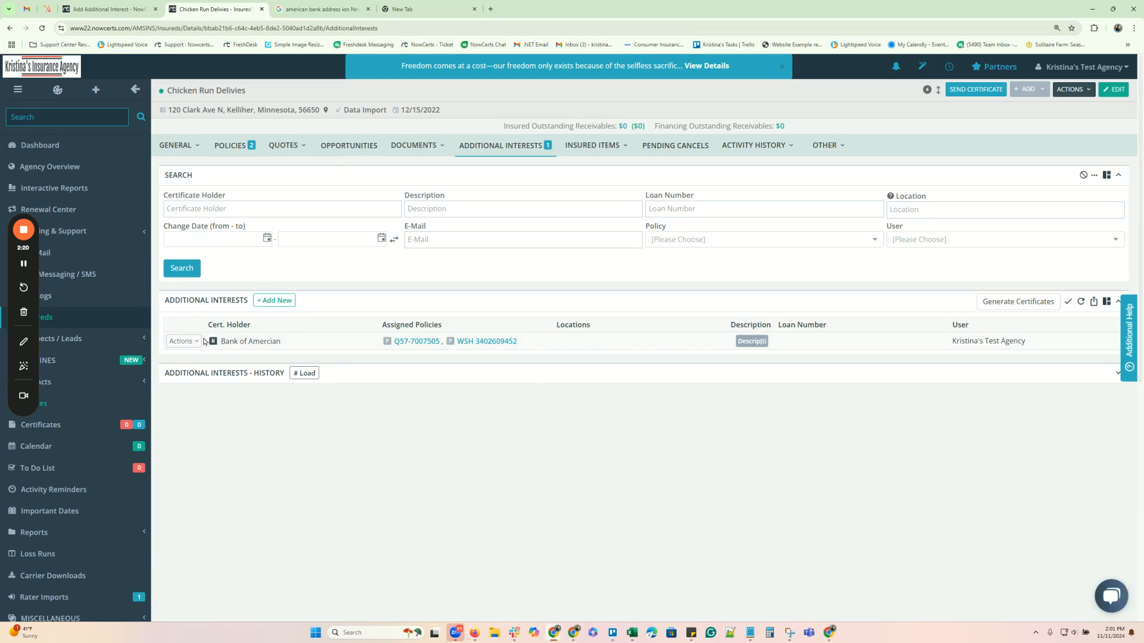
# - Start sending a certificate for Chicken Run Delivies with Bank of America as the certificate holder
pyautogui.click(182, 342)
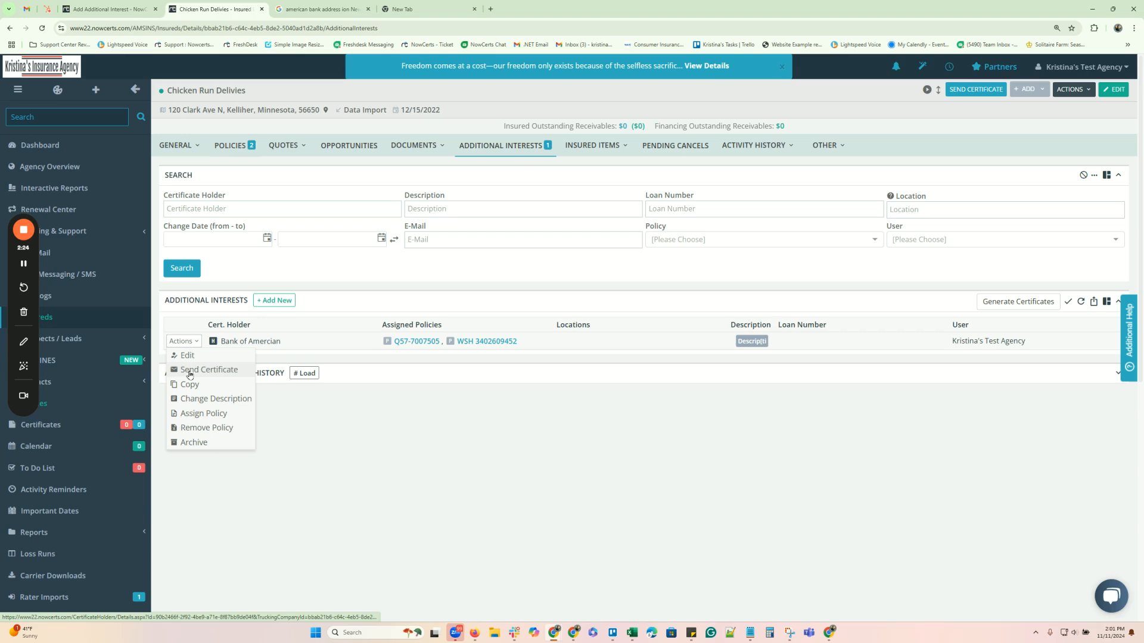
pyautogui.click(976, 90)
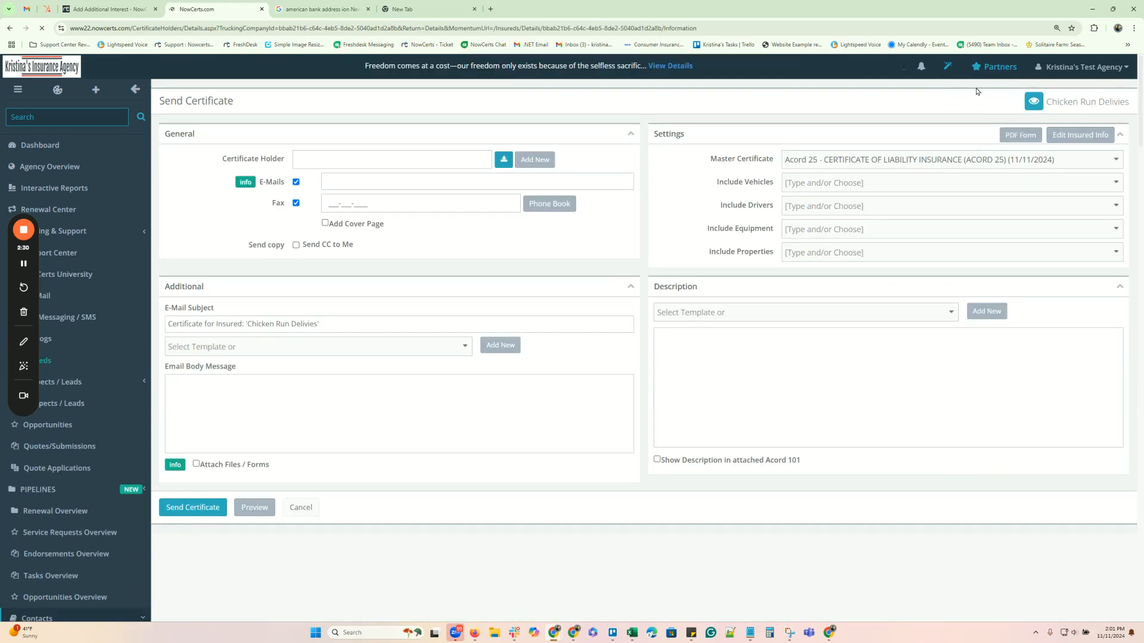
pyautogui.click(400, 158)
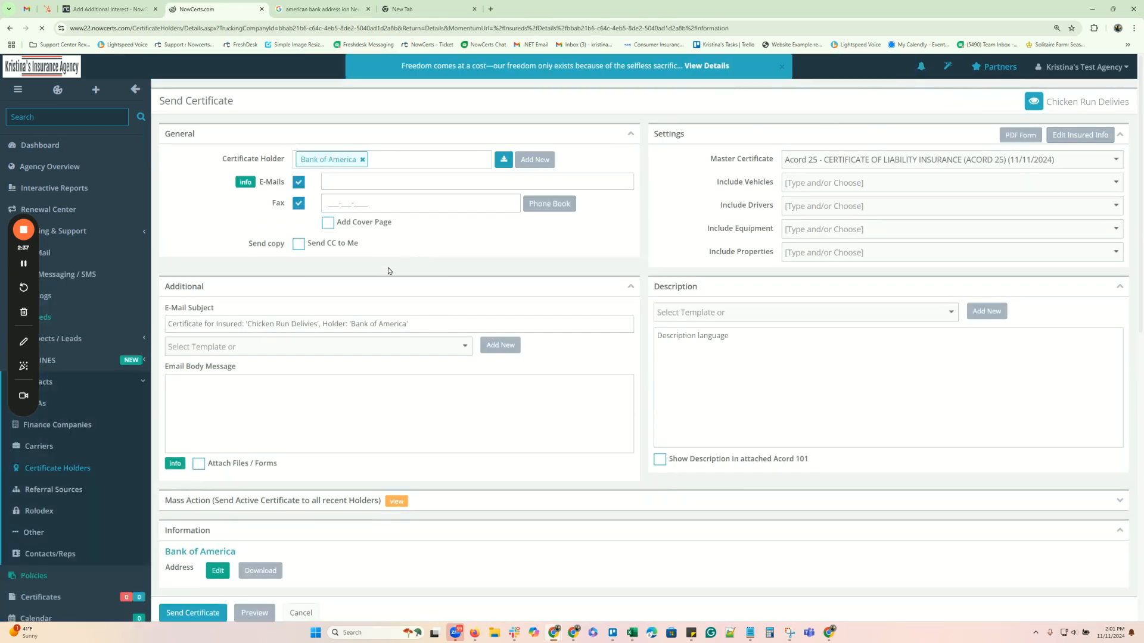
# - Review the certificate's e-mail subject, message body and description text before sending
pyautogui.scroll(-1, 282, 325)
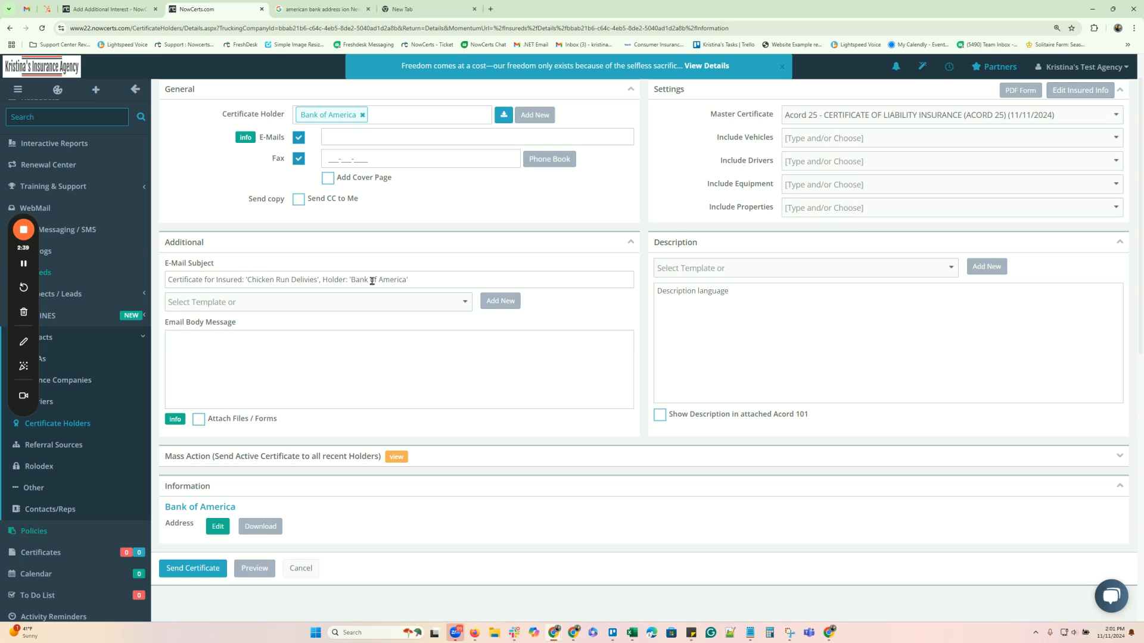
pyautogui.click(192, 367)
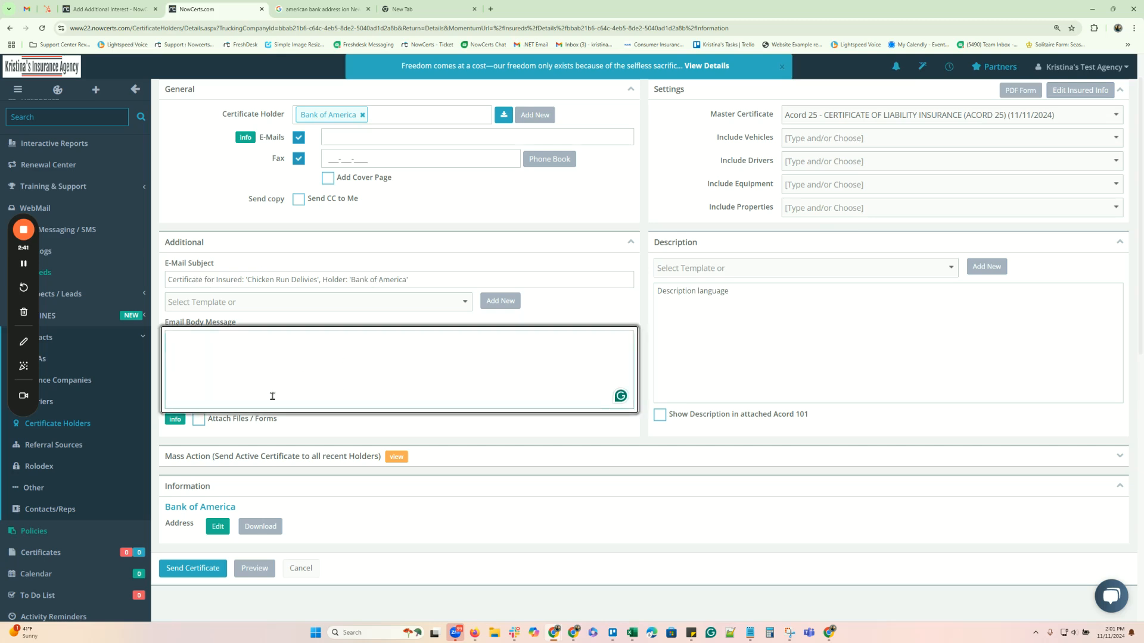
pyautogui.scroll(1, 928, 163)
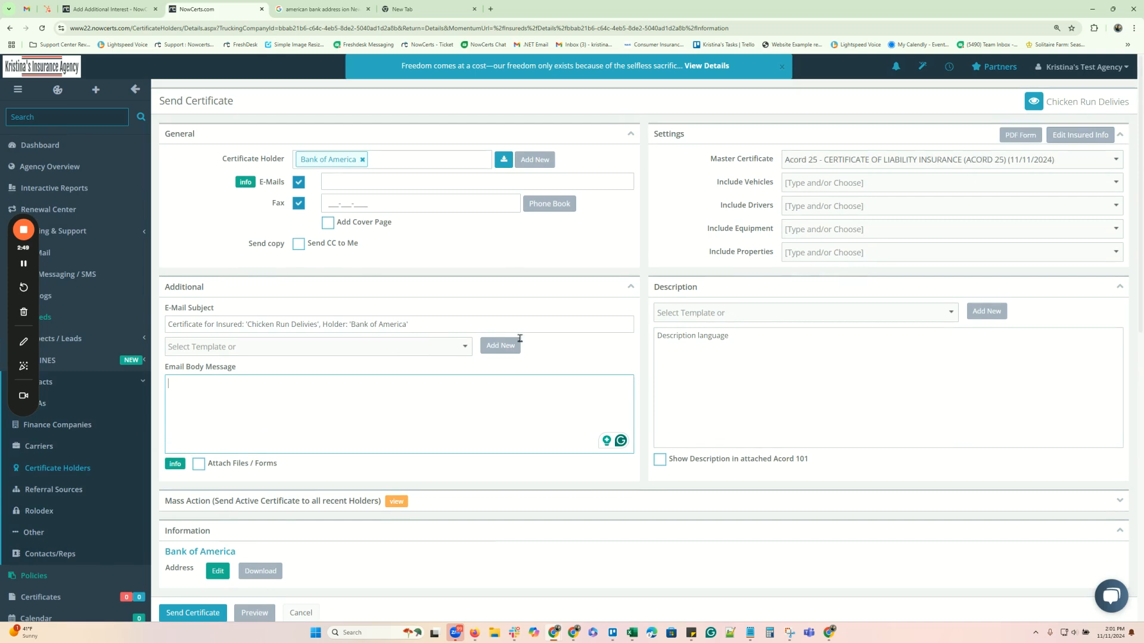
pyautogui.moveTo(748, 337); pyautogui.dragTo(622, 344)
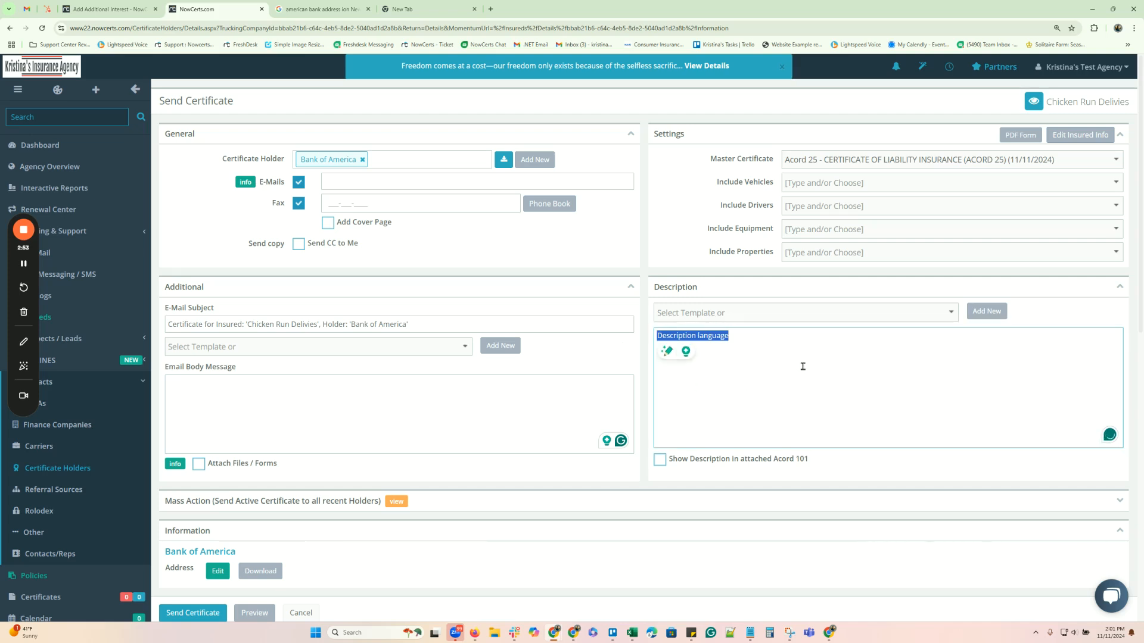
pyautogui.click(798, 343)
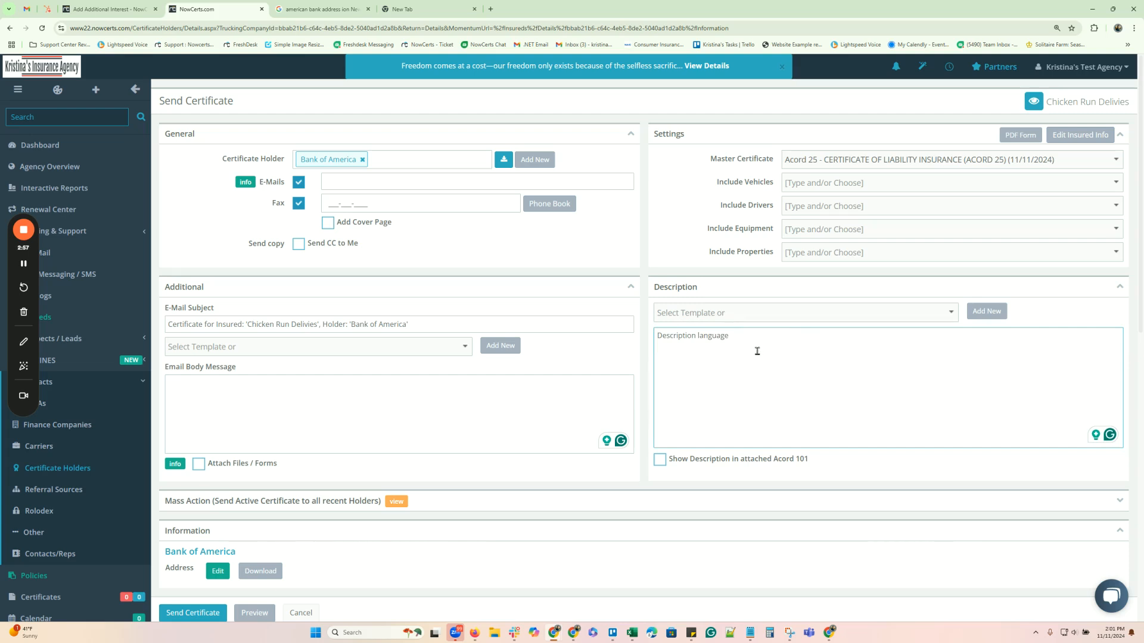
# - Preview the ACORD 25 certificate, check its insurers, coverages, additional insured marks, description and certificate holder, and close the preview
pyautogui.scroll(-3, 403, 416)
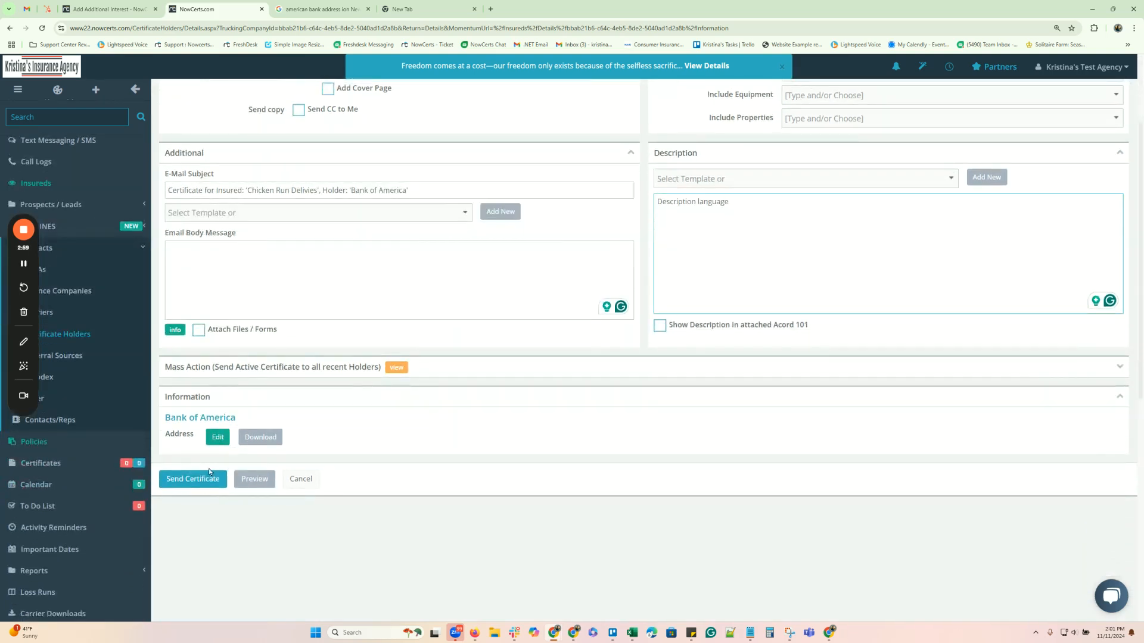
pyautogui.click(256, 481)
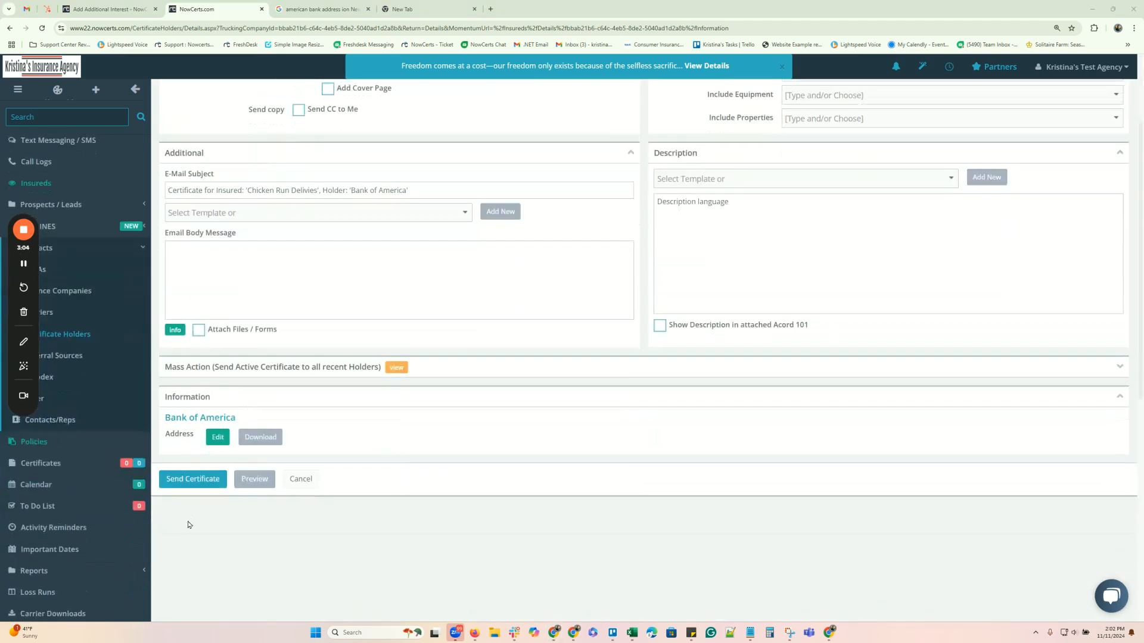
pyautogui.click(254, 480)
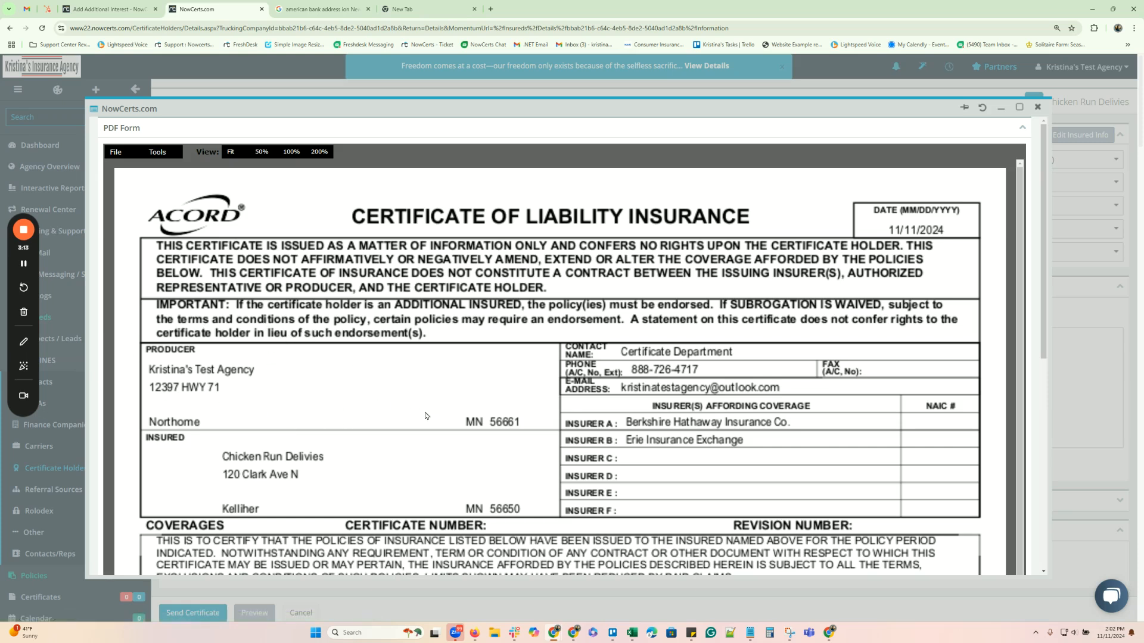
pyautogui.scroll(-1, 343, 507)
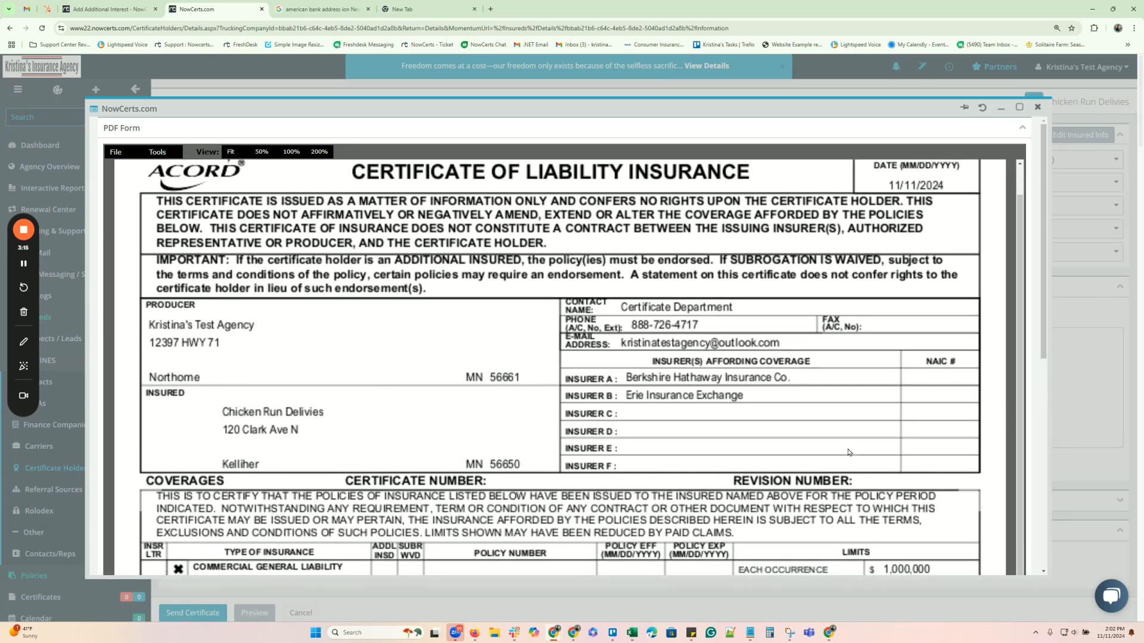
pyautogui.scroll(-5, 484, 268)
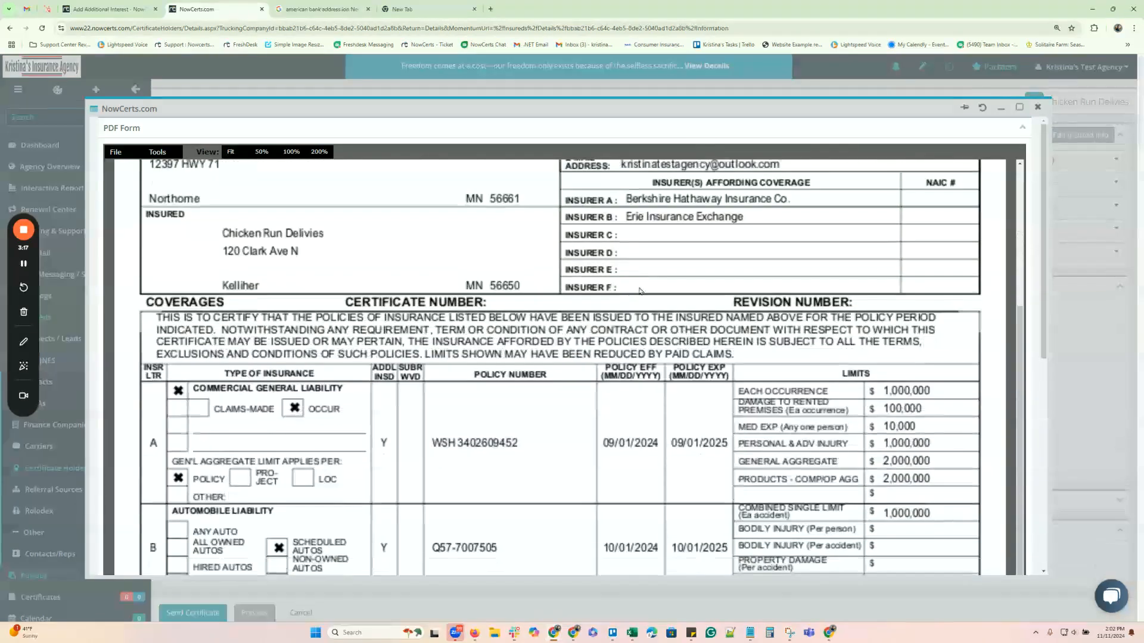
pyautogui.scroll(-1, 600, 299)
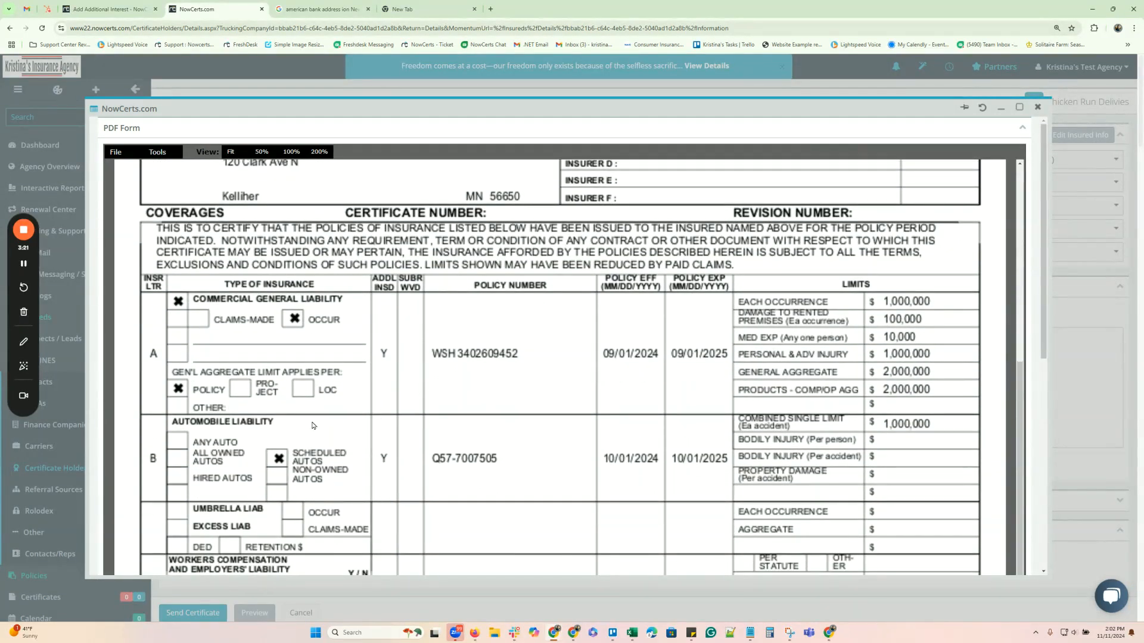
pyautogui.scroll(-7, 100, 535)
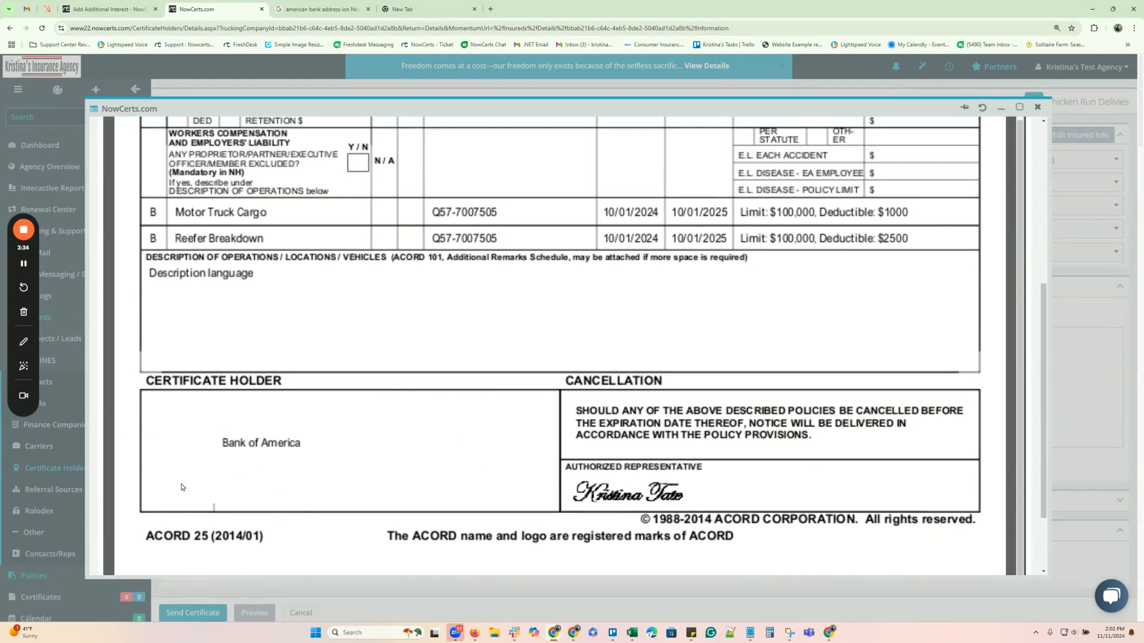
pyautogui.click(1038, 108)
pyautogui.scroll(-4, 175, 587)
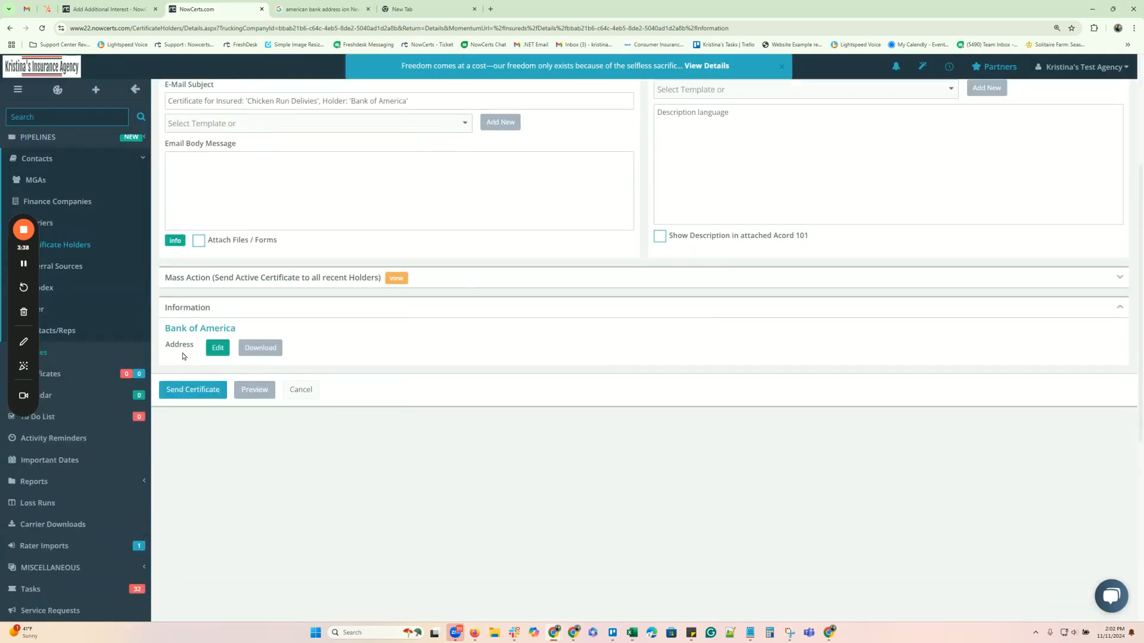